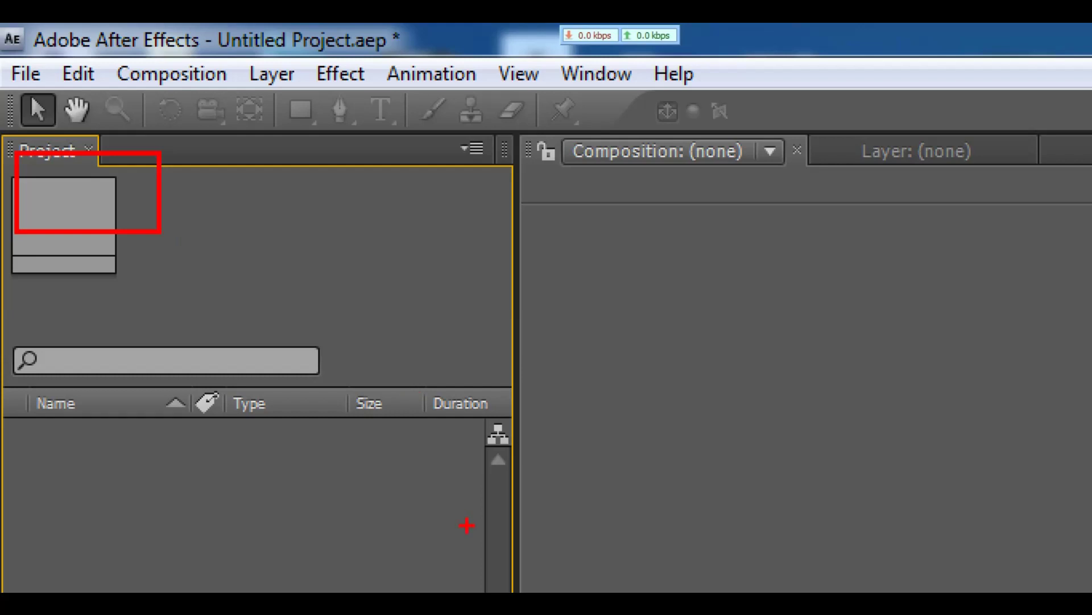
Step: Check the Workspace list while keeping Standard, then browse the File and Edit menus
{"action": "left_click_drag", "start_coordinate": [316, 485], "coordinate": [203, 551]}
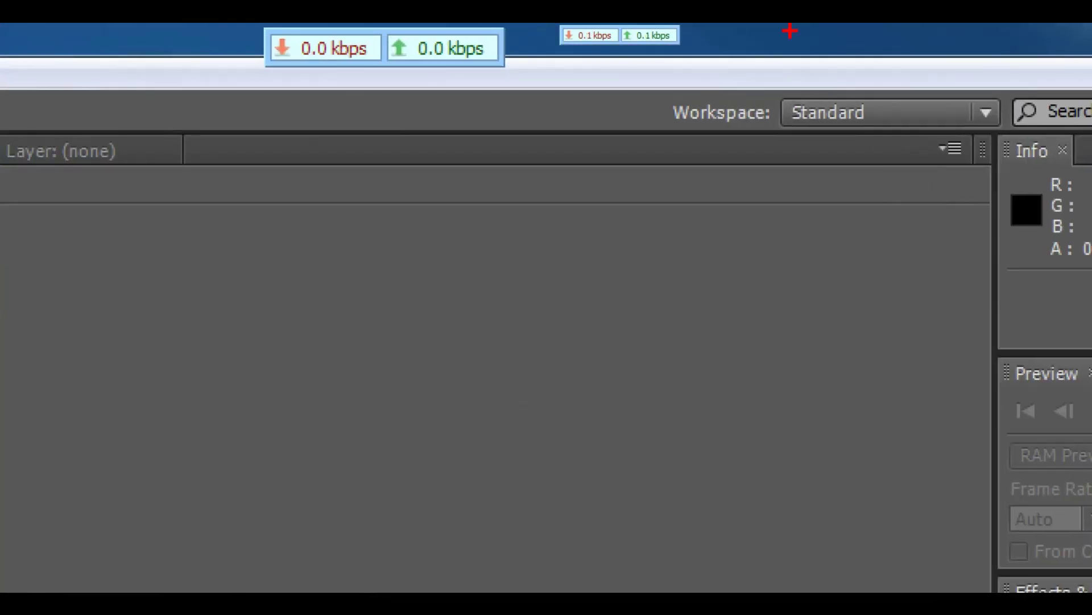
{"action": "left_click_drag", "start_coordinate": [776, 98], "coordinate": [1002, 125]}
{"action": "key", "text": "Escape"}
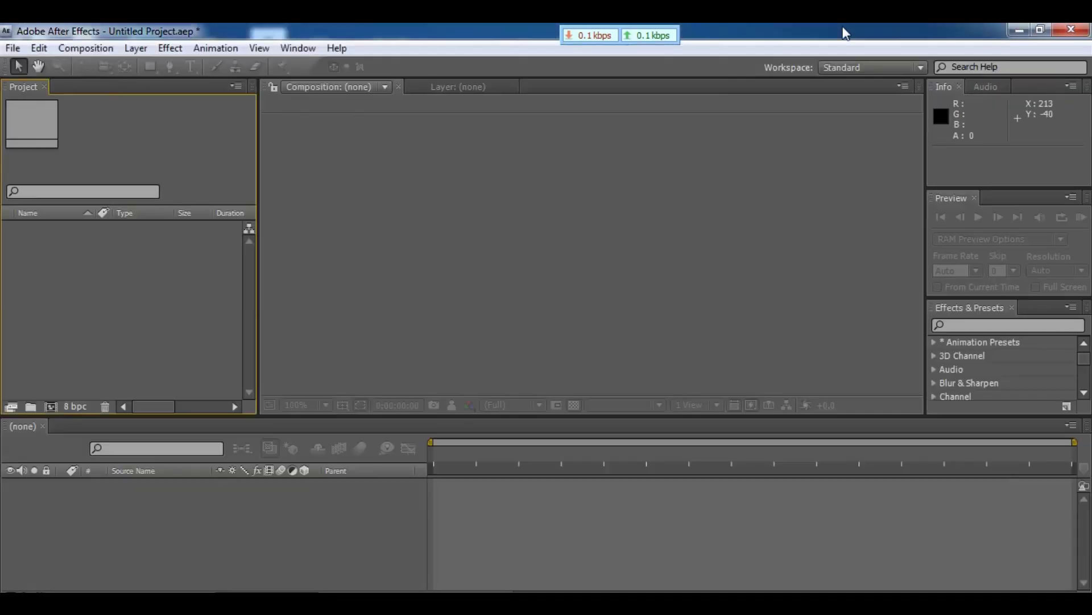
{"action": "left_click", "coordinate": [878, 67]}
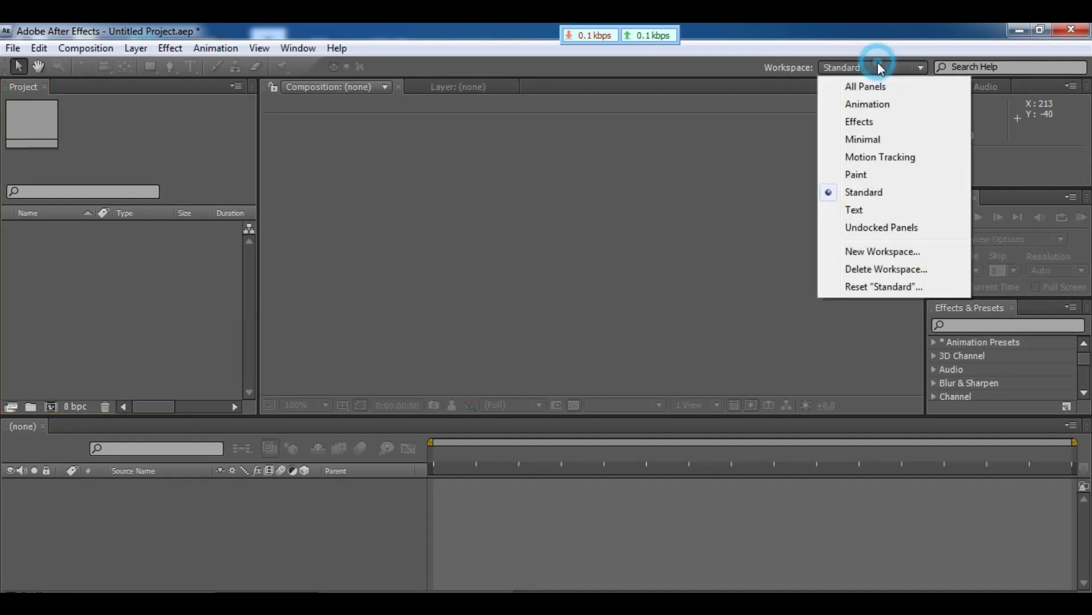
{"action": "left_click", "coordinate": [727, 150]}
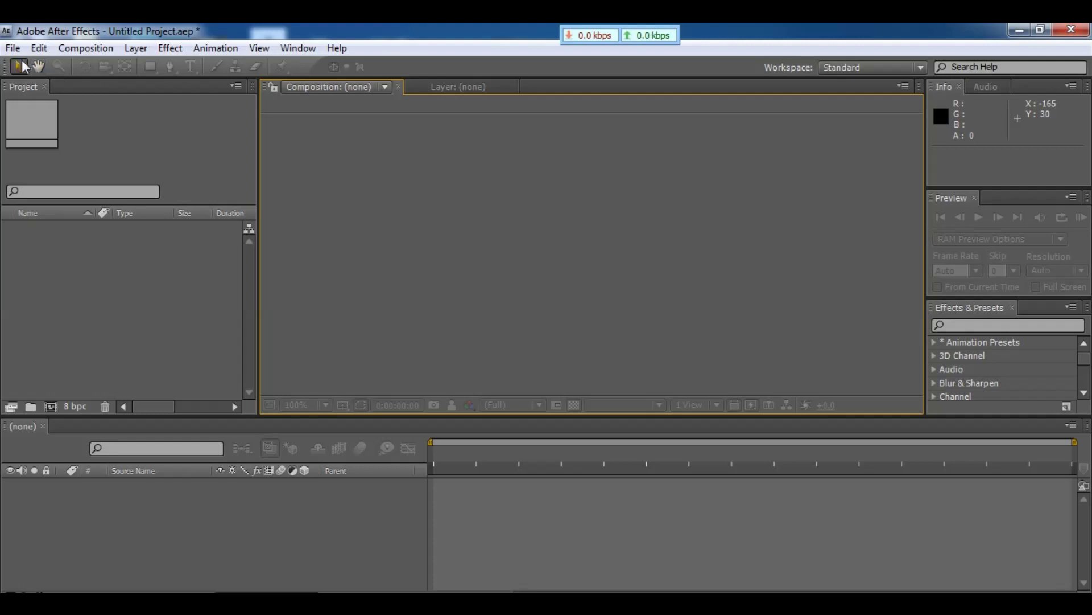
{"action": "left_click", "coordinate": [14, 51]}
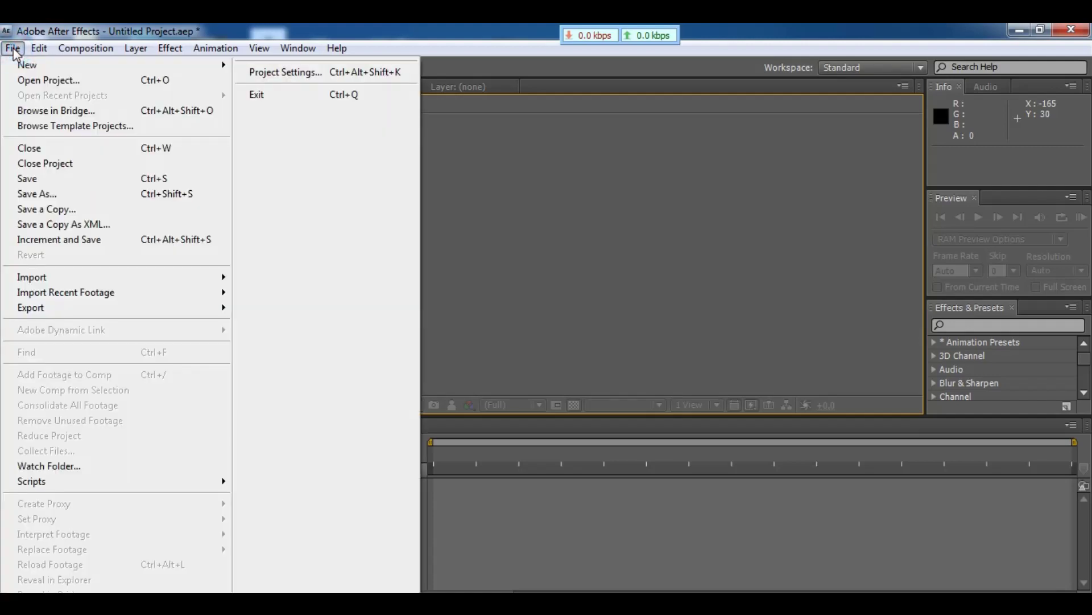
{"action": "mouse_move", "coordinate": [25, 67]}
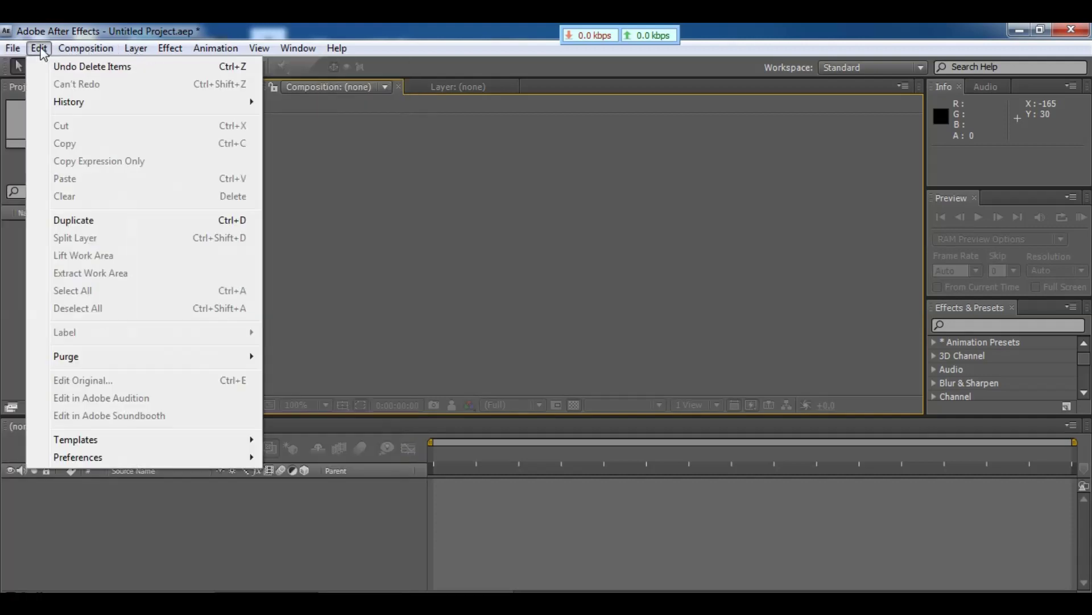
Step: Open Edit > Preferences > General, where Levels of Undo reads 32
{"action": "left_click", "coordinate": [40, 49]}
{"action": "left_click", "coordinate": [39, 48]}
{"action": "mouse_move", "coordinate": [71, 461]}
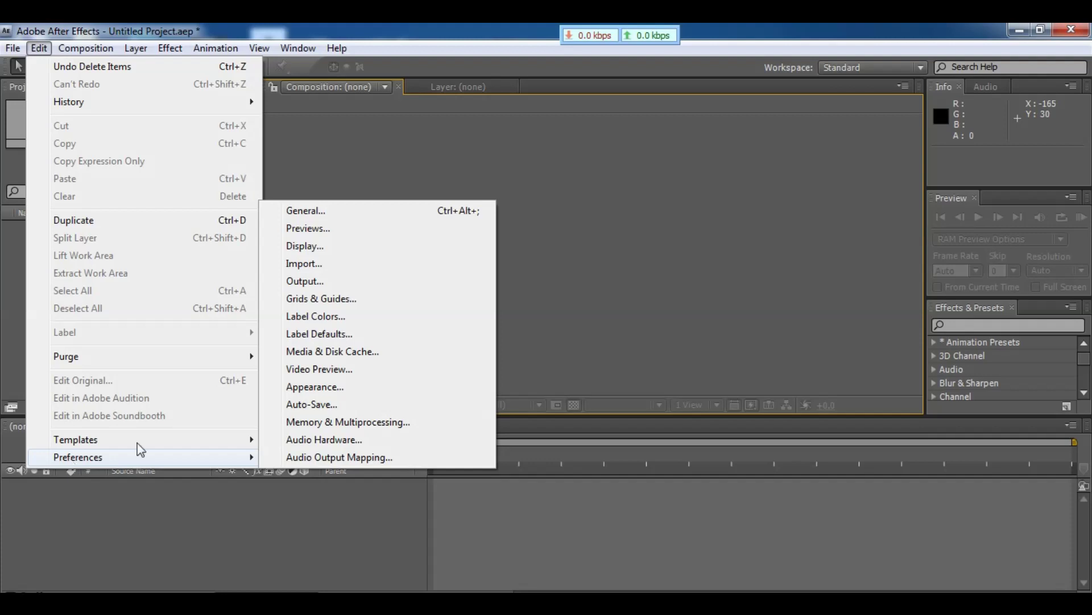
{"action": "left_click", "coordinate": [309, 213]}
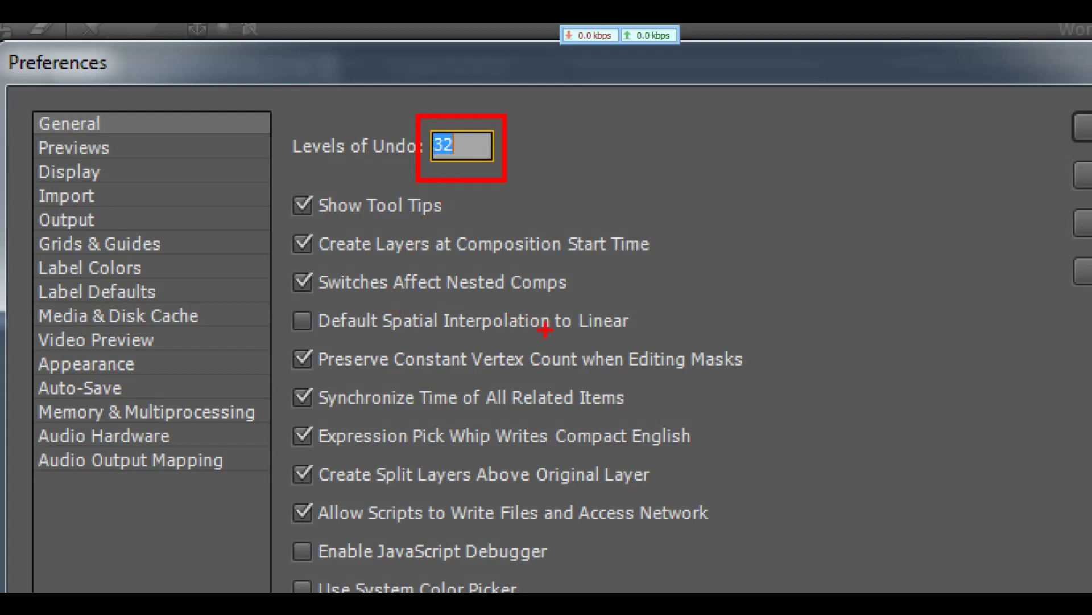
Step: View the Auto-Save preferences page, then close Preferences without changes
{"action": "left_click_drag", "start_coordinate": [287, 486], "coordinate": [720, 534]}
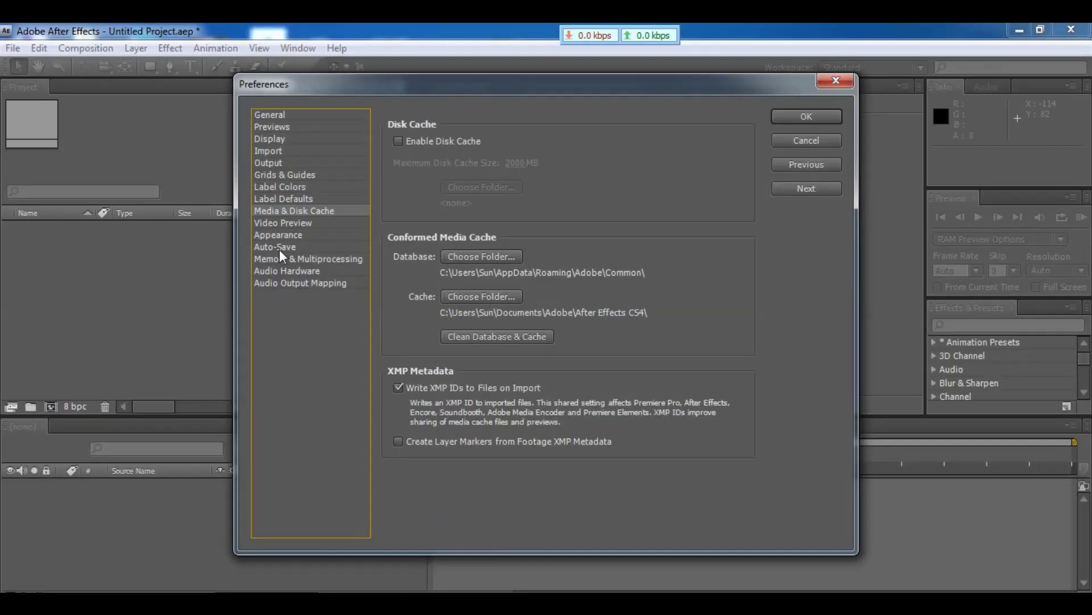
{"action": "left_click", "coordinate": [277, 247]}
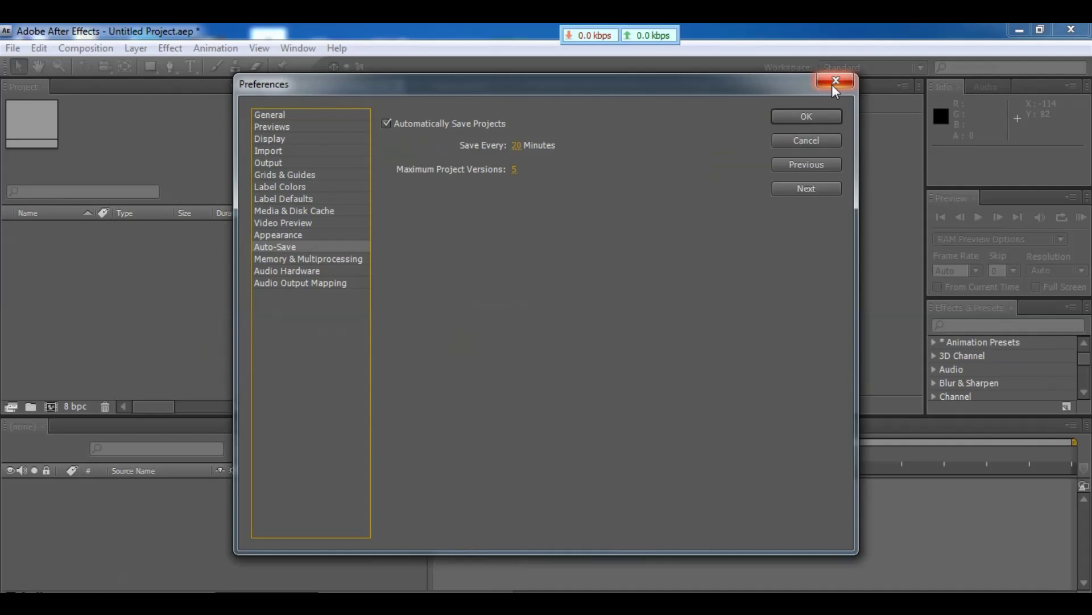
{"action": "left_click", "coordinate": [831, 85]}
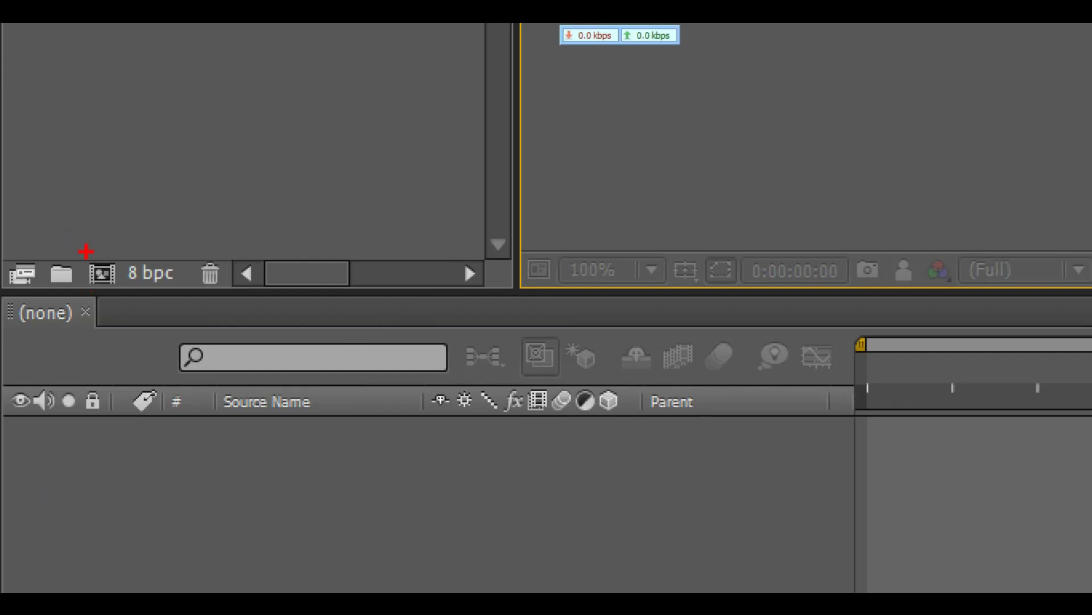
Step: Start a new composition from the Project panel, showing Comp 1 settings at HDV 1080 25
{"action": "mouse_move", "coordinate": [86, 251]}
{"action": "left_mouse_down"}
{"action": "mouse_move", "coordinate": [98, 275]}
{"action": "mouse_move", "coordinate": [128, 292]}
{"action": "left_mouse_up"}
{"action": "key", "text": "Escape"}
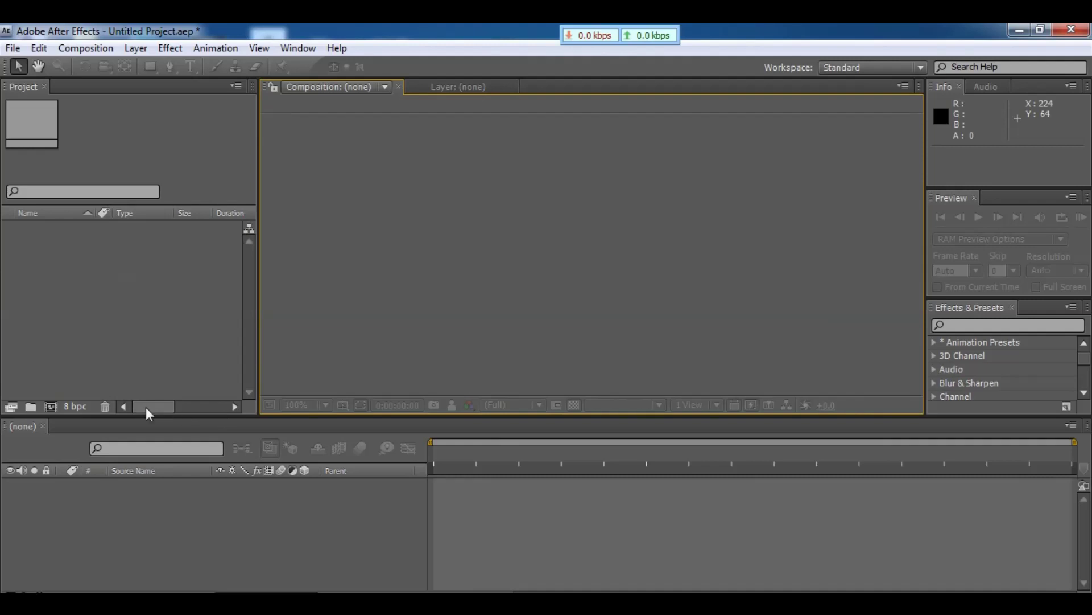
{"action": "left_click", "coordinate": [51, 406]}
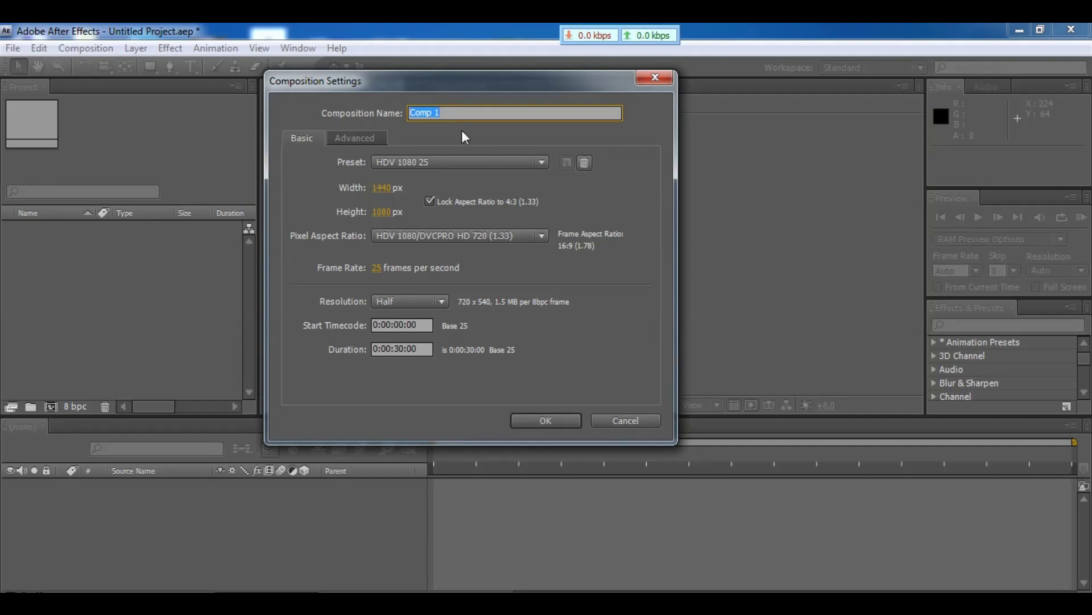
{"action": "key", "text": "ctrl+1"}
{"action": "left_click", "coordinate": [471, 161]}
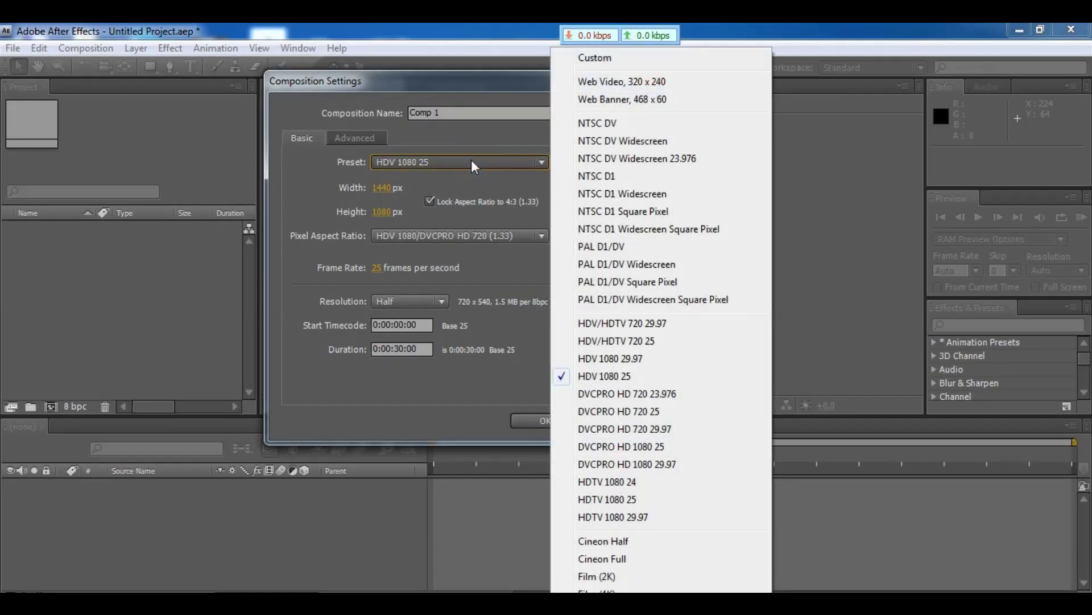
{"action": "left_click", "coordinate": [641, 380]}
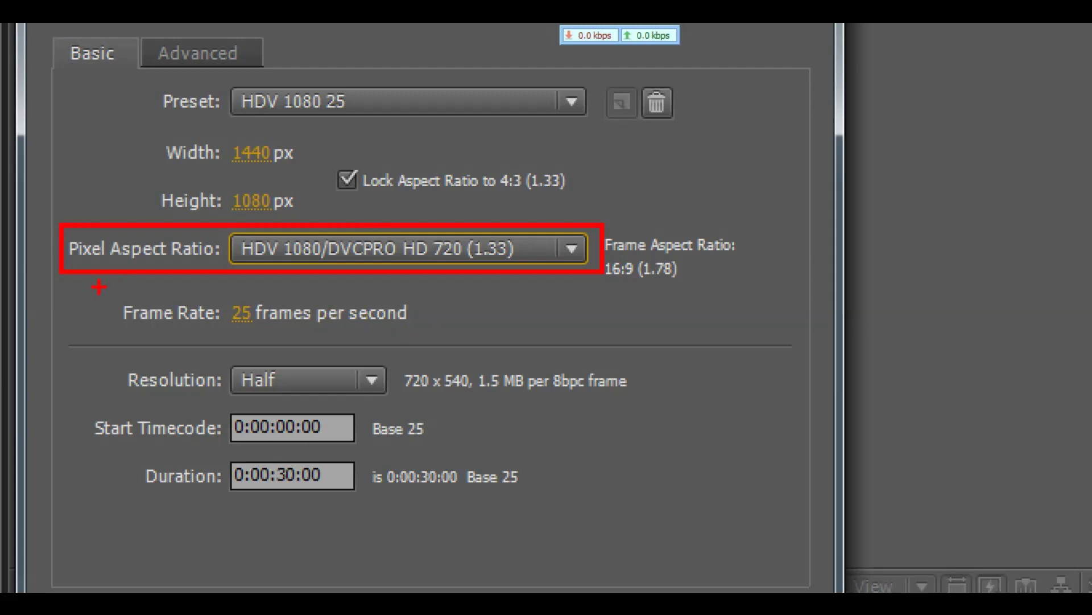
{"action": "left_click_drag", "start_coordinate": [102, 288], "coordinate": [411, 347]}
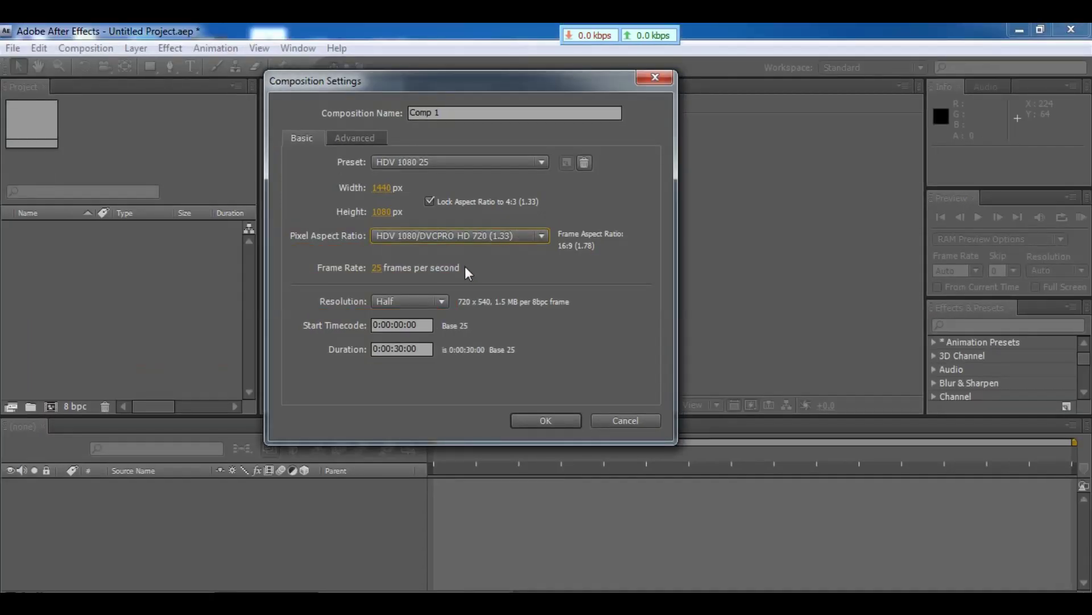
Step: Keep Half resolution and create Comp 1 at 1440×1080, 25 fps, 30 seconds
{"action": "left_click", "coordinate": [443, 301]}
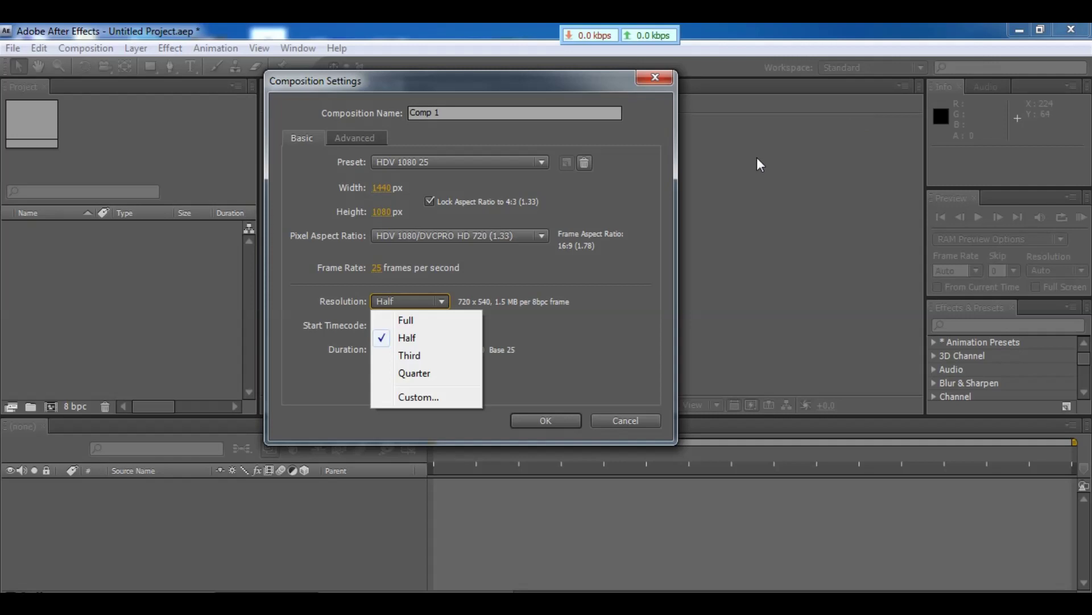
{"action": "left_click", "coordinate": [553, 351]}
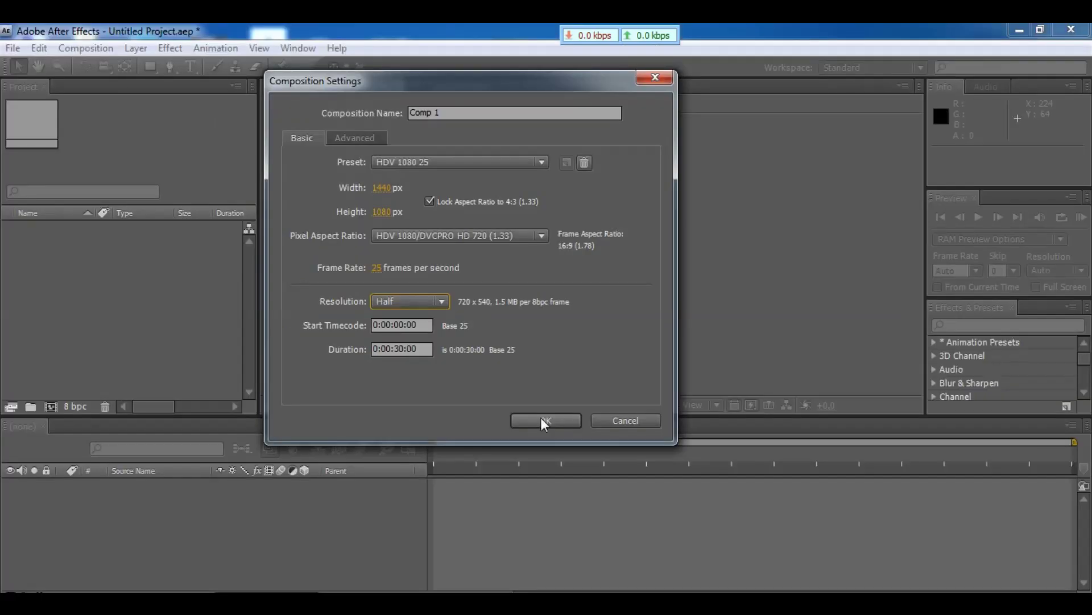
{"action": "left_click", "coordinate": [544, 420]}
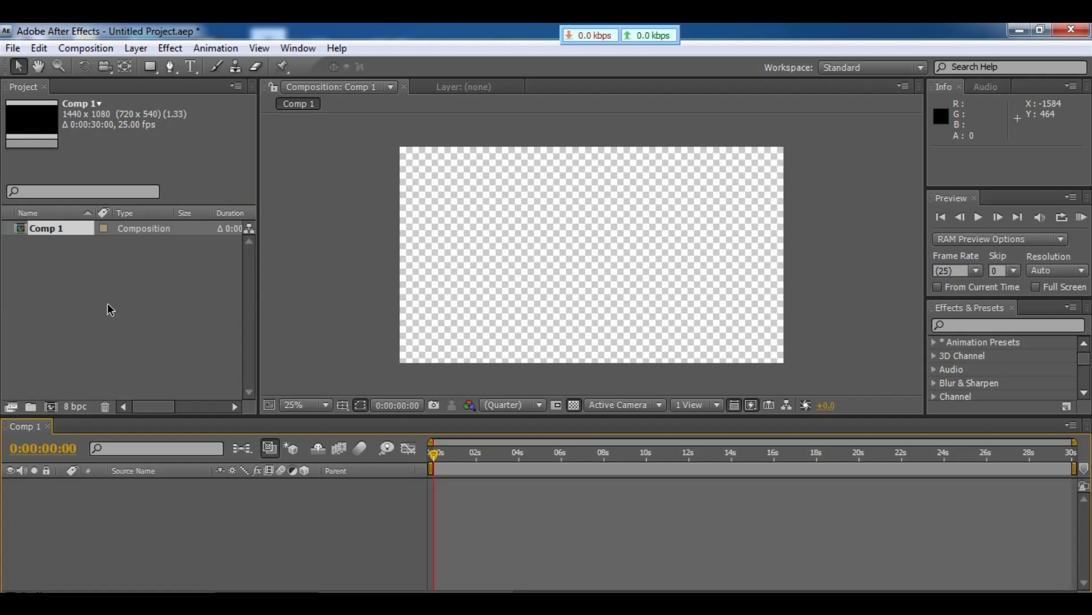
Step: Import the JPEG photo of the girl on a bicycle into the Project panel
{"action": "right_click", "coordinate": [90, 291]}
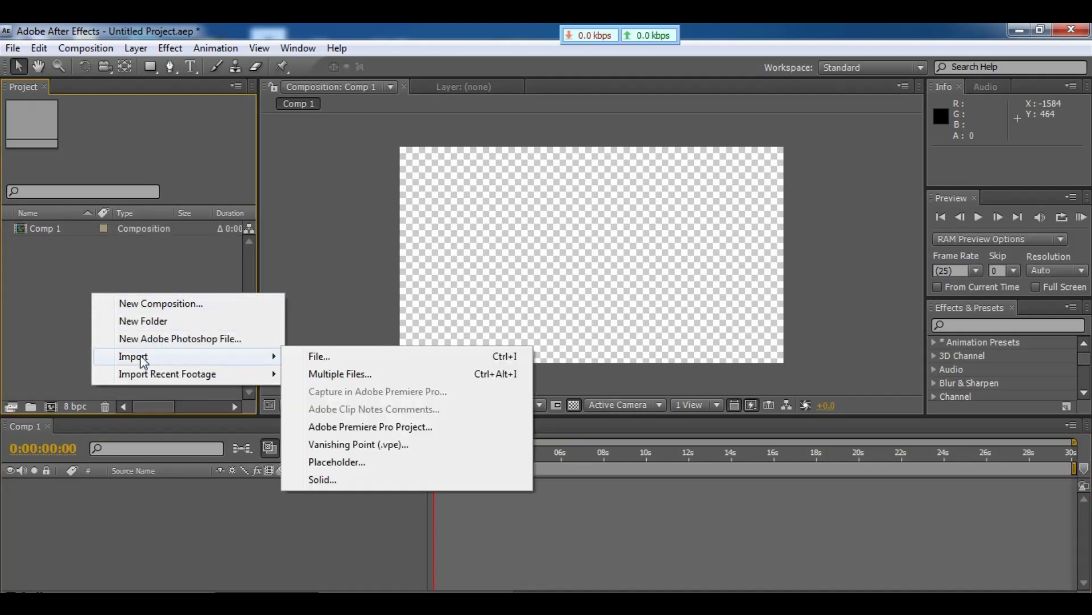
{"action": "mouse_move", "coordinate": [146, 357]}
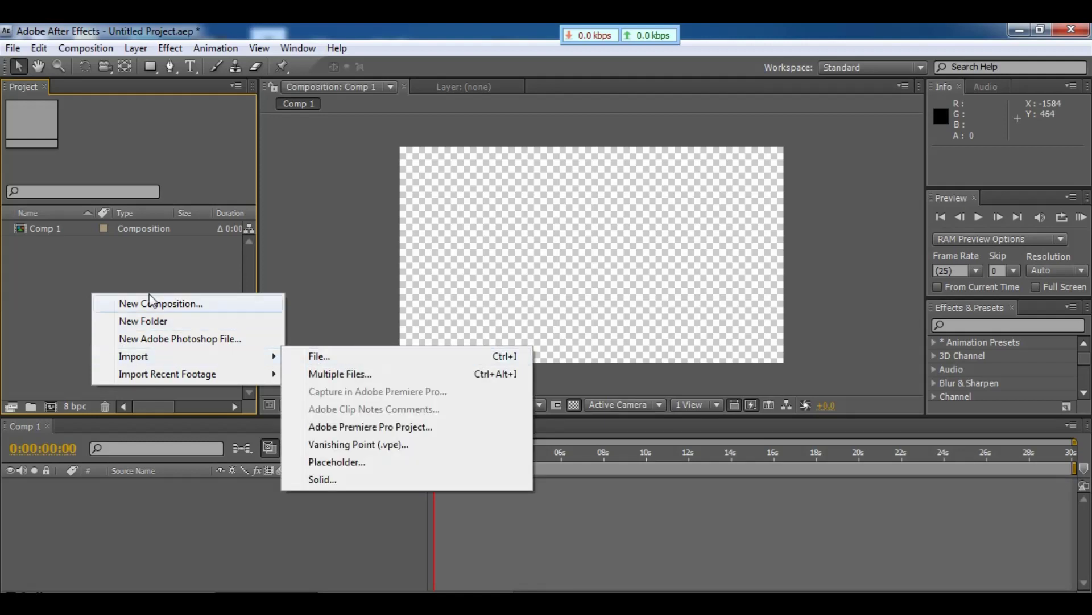
{"action": "left_click", "coordinate": [68, 289]}
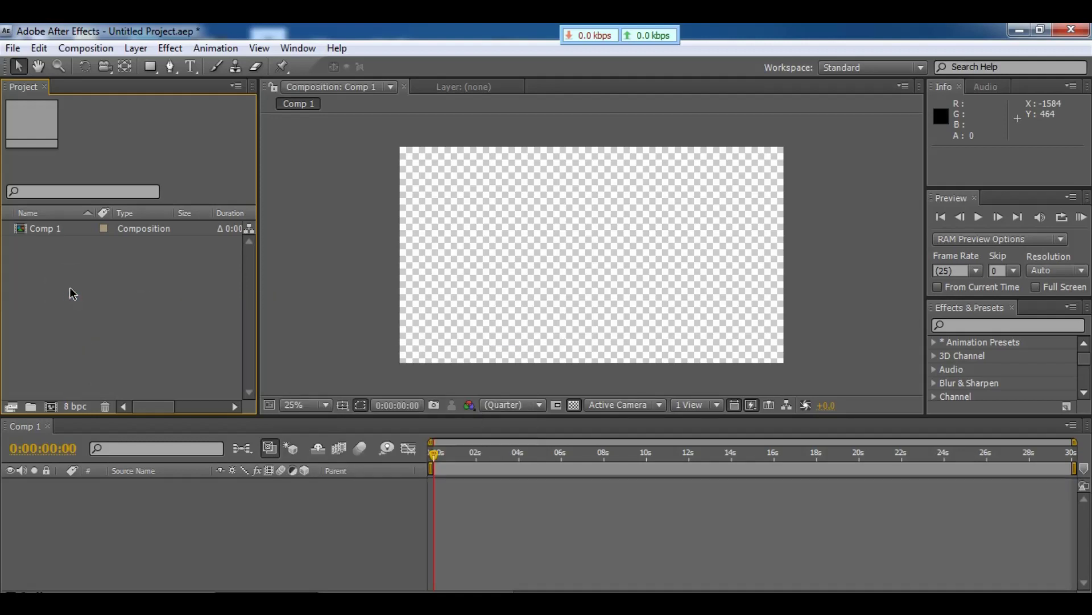
{"action": "double_click", "coordinate": [103, 295]}
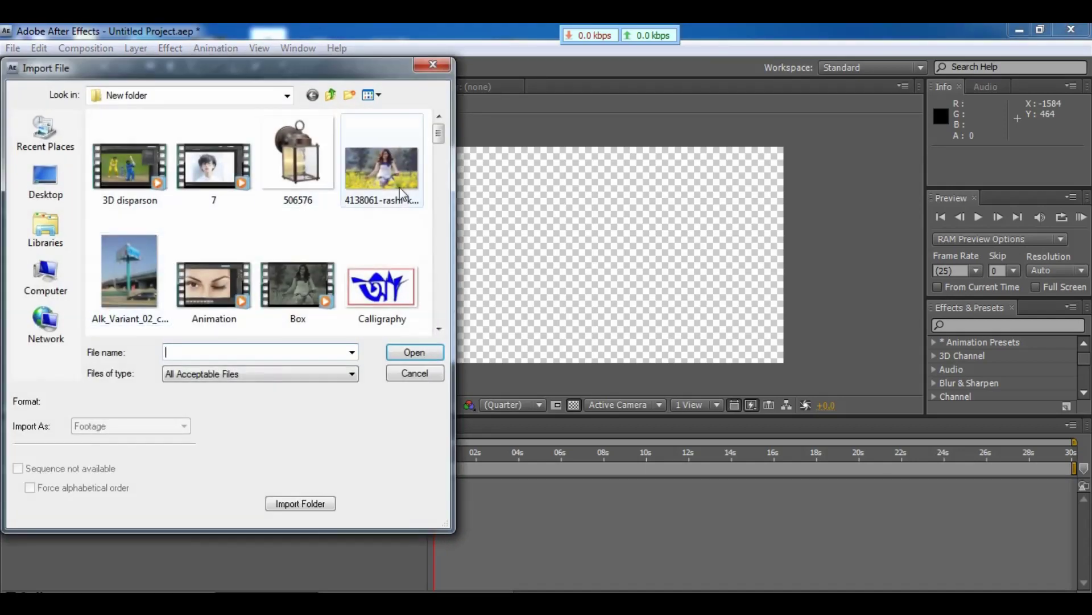
{"action": "left_click", "coordinate": [388, 184]}
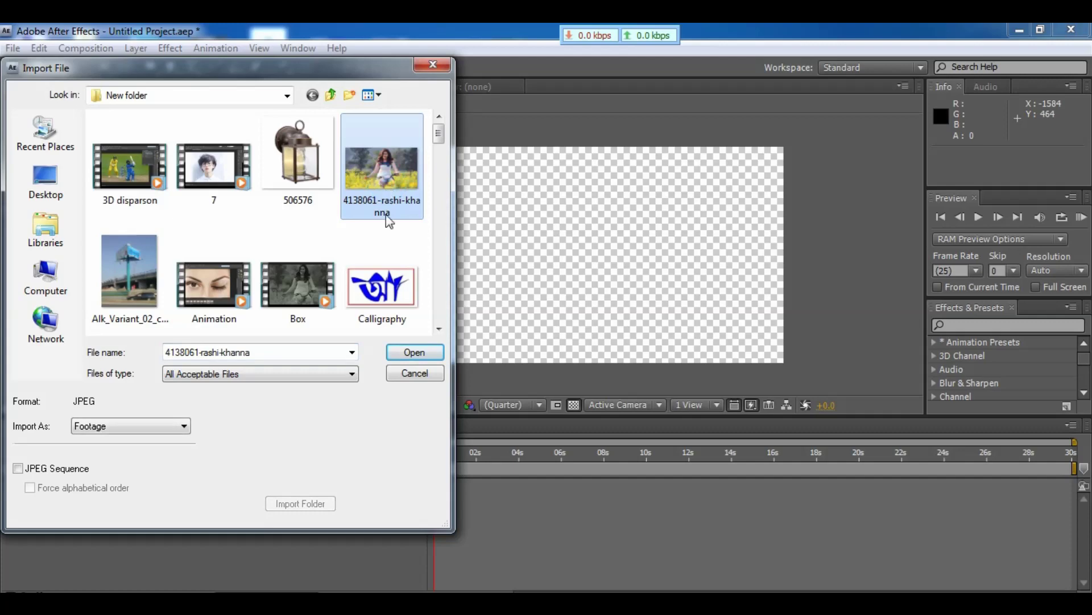
{"action": "left_click", "coordinate": [415, 351]}
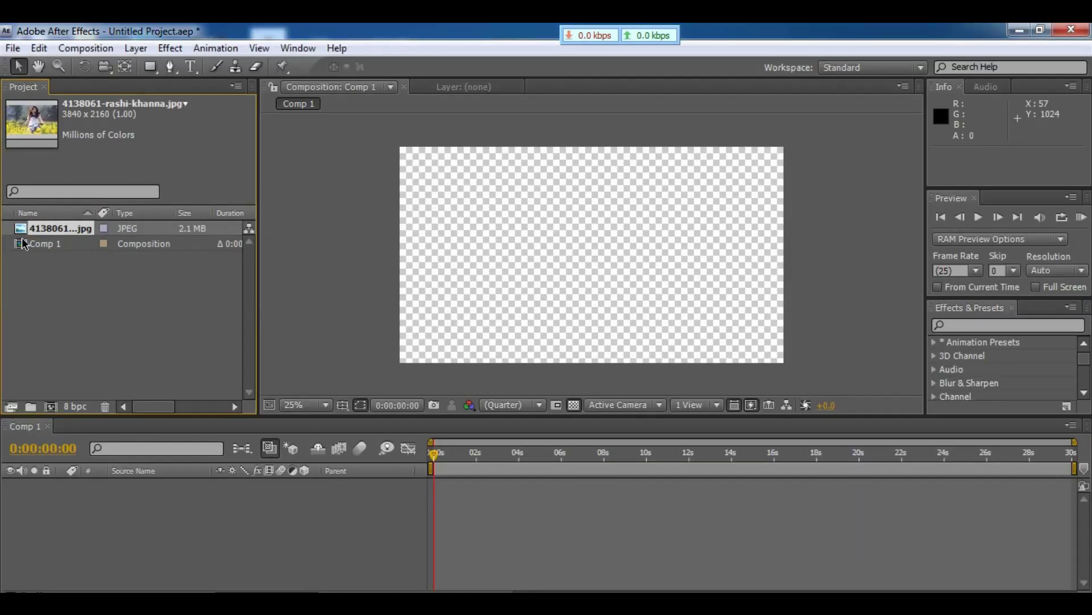
{"action": "left_click_drag", "start_coordinate": [59, 229], "coordinate": [321, 265]}
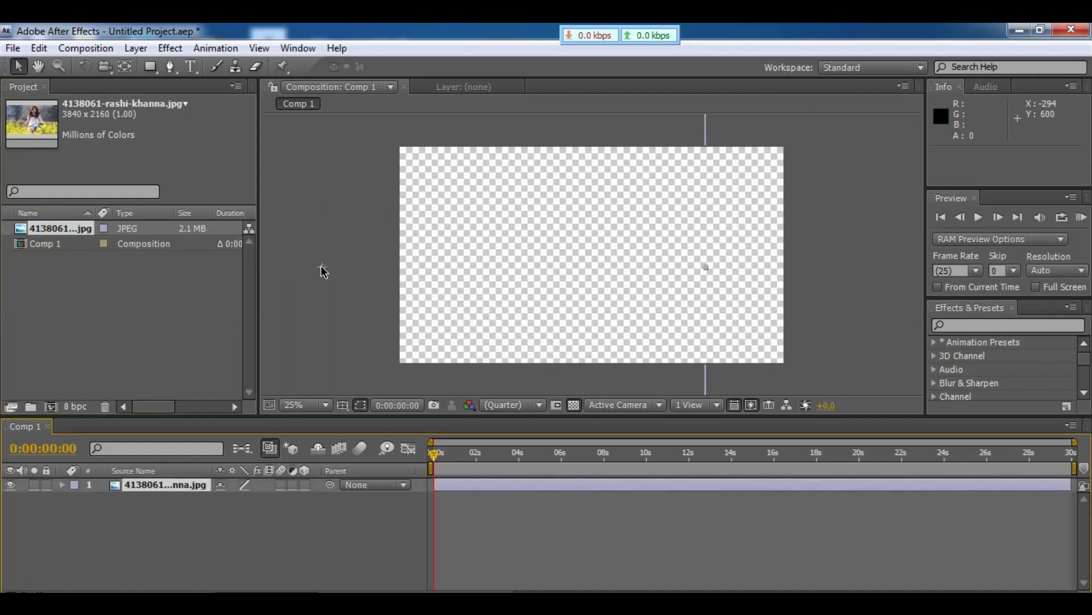
{"action": "key", "text": "comma"}
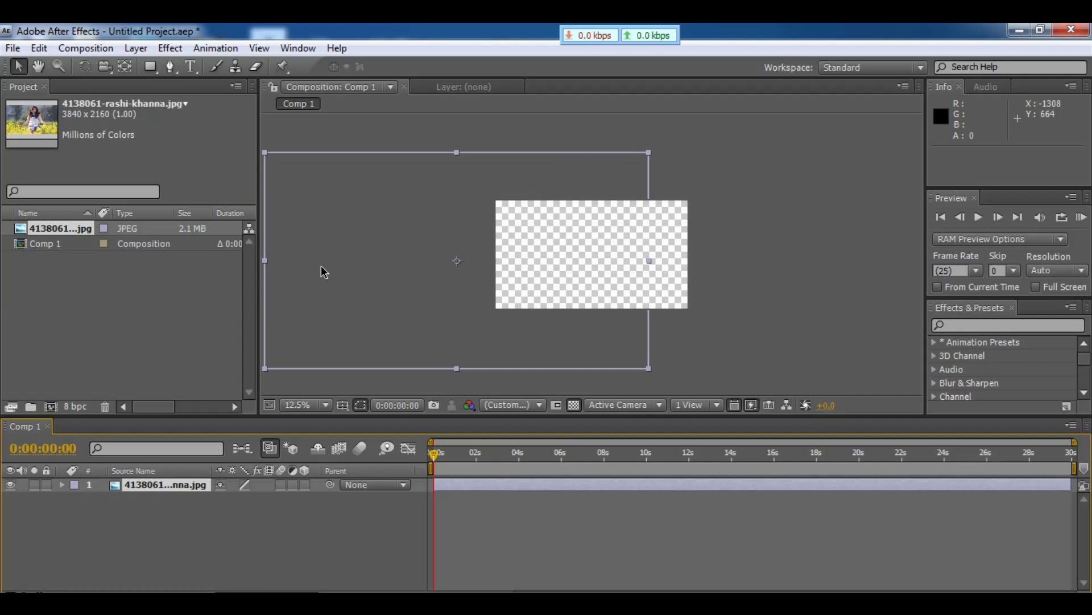
{"action": "left_click_drag", "start_coordinate": [387, 211], "coordinate": [382, 222]}
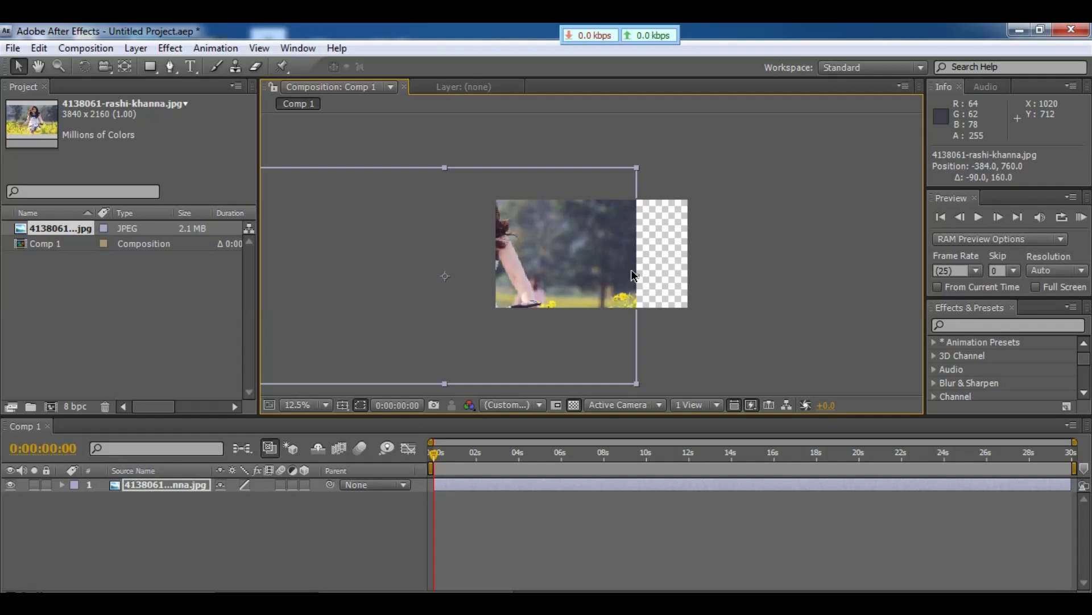
{"action": "key", "text": "ctrl+z"}
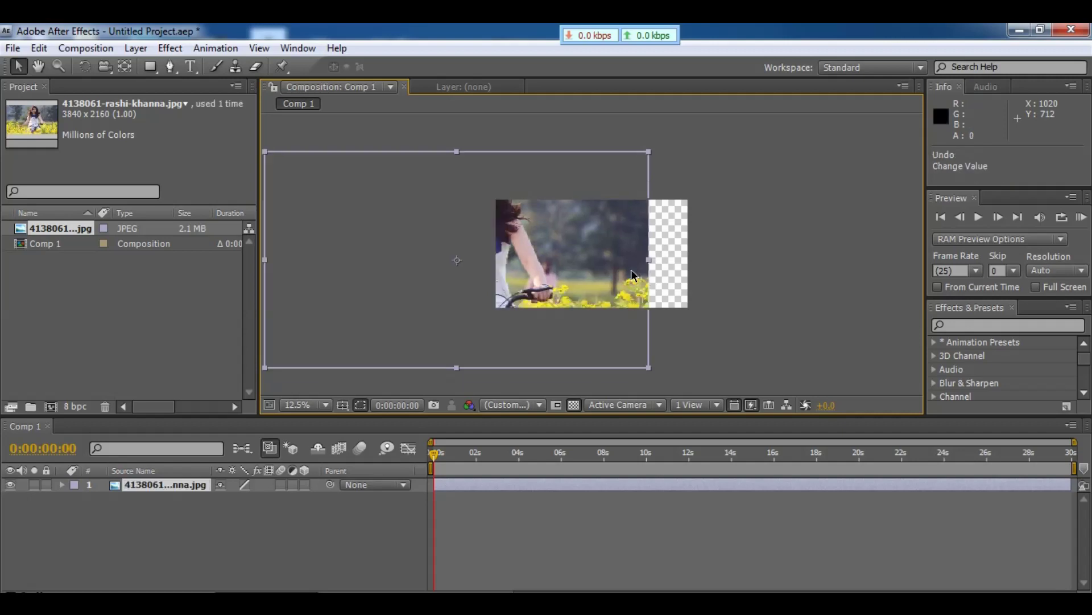
{"action": "key", "text": "ctrl+z"}
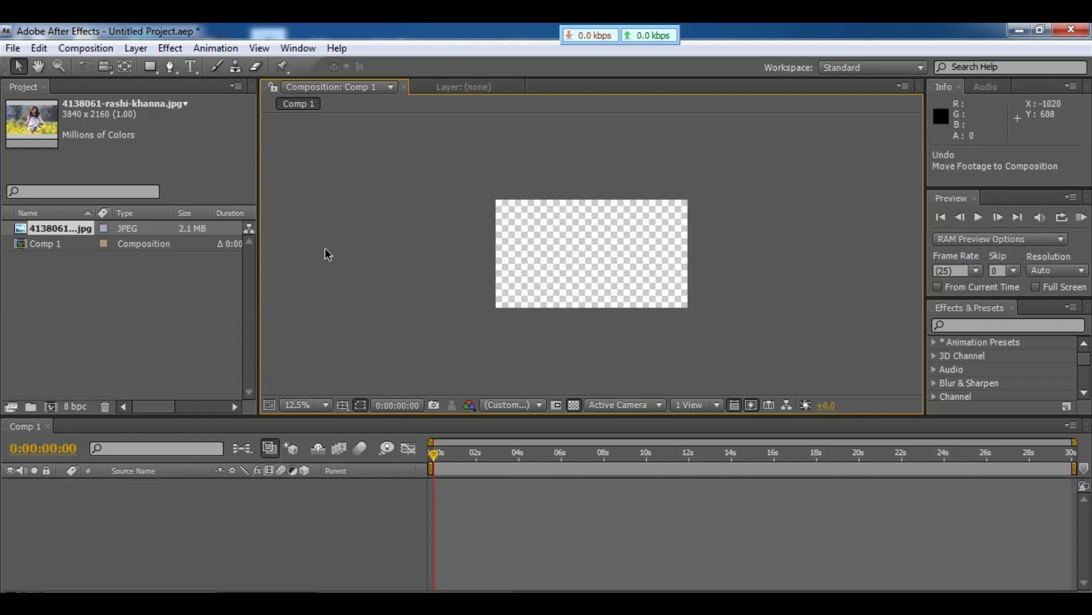
{"action": "left_click_drag", "start_coordinate": [57, 231], "coordinate": [97, 450]}
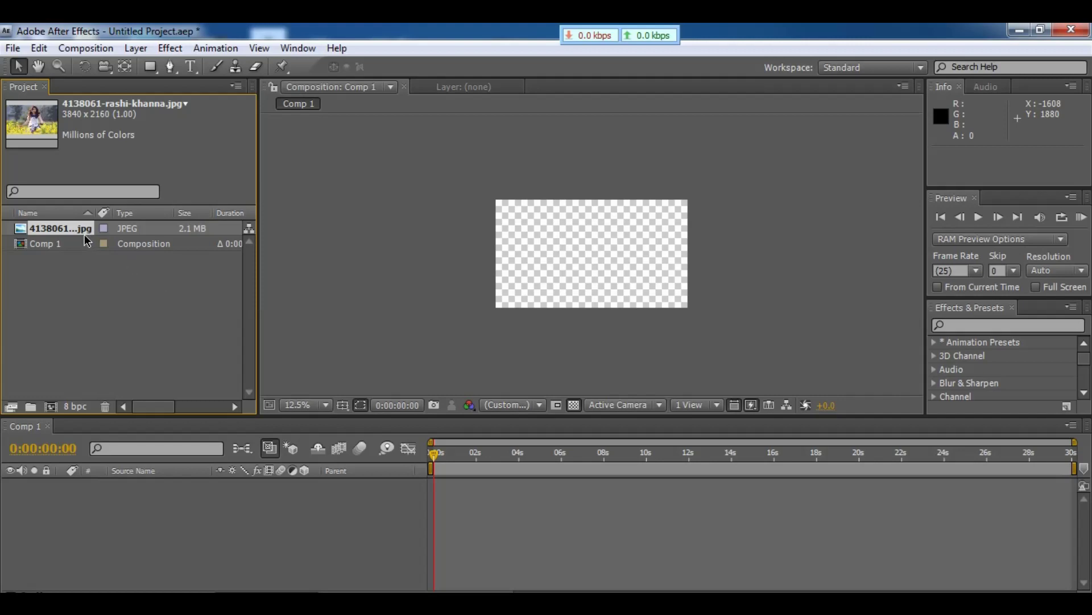
Step: Add the photo to Comp 1, shrink it by its corner, and move it to 780, 460
{"action": "left_click_drag", "start_coordinate": [79, 234], "coordinate": [88, 487]}
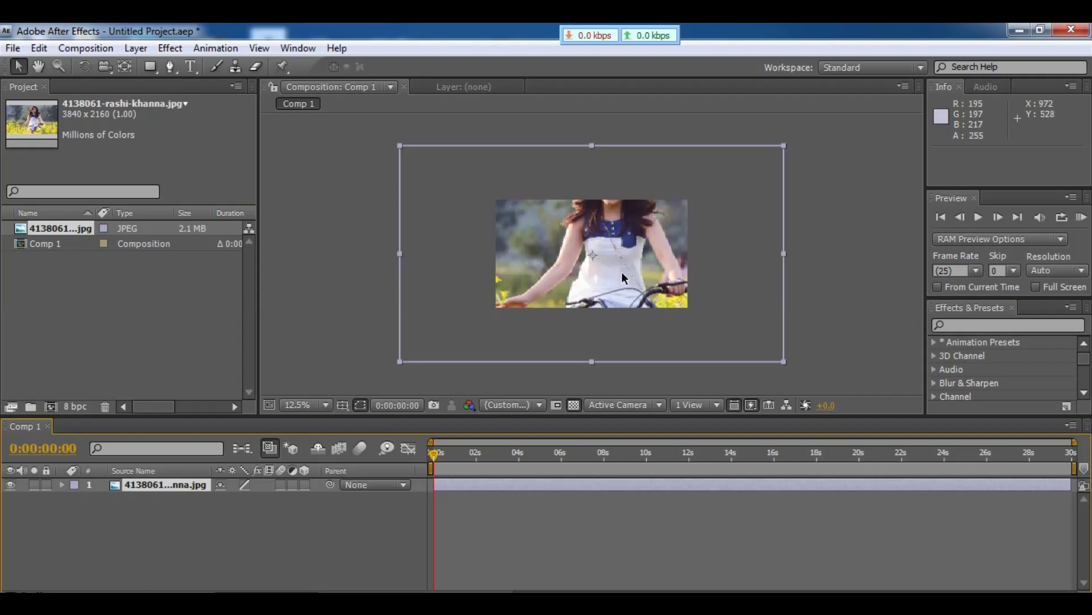
{"action": "left_click", "coordinate": [784, 149]}
{"action": "left_click_drag", "start_coordinate": [784, 151], "coordinate": [751, 161]}
{"action": "mouse_move", "coordinate": [657, 210]}
{"action": "left_mouse_down"}
{"action": "mouse_move", "coordinate": [651, 227]}
{"action": "mouse_move", "coordinate": [649, 200]}
{"action": "left_mouse_up"}
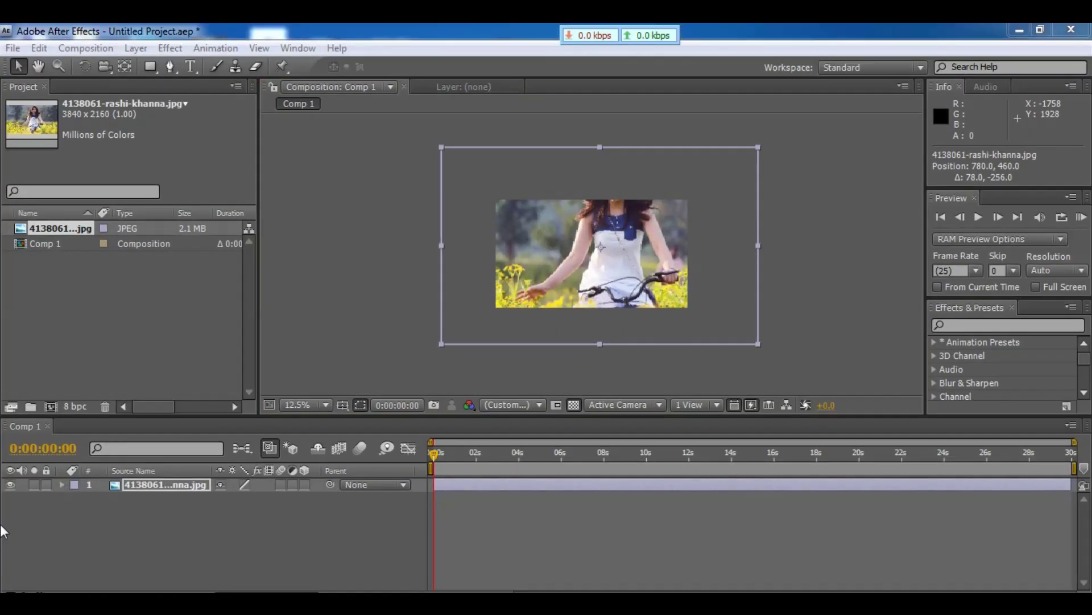
Step: Reduce the photo layer's Transform Scale from 82.5, 91.1% to 71.5, 79.0%
{"action": "left_click", "coordinate": [63, 485]}
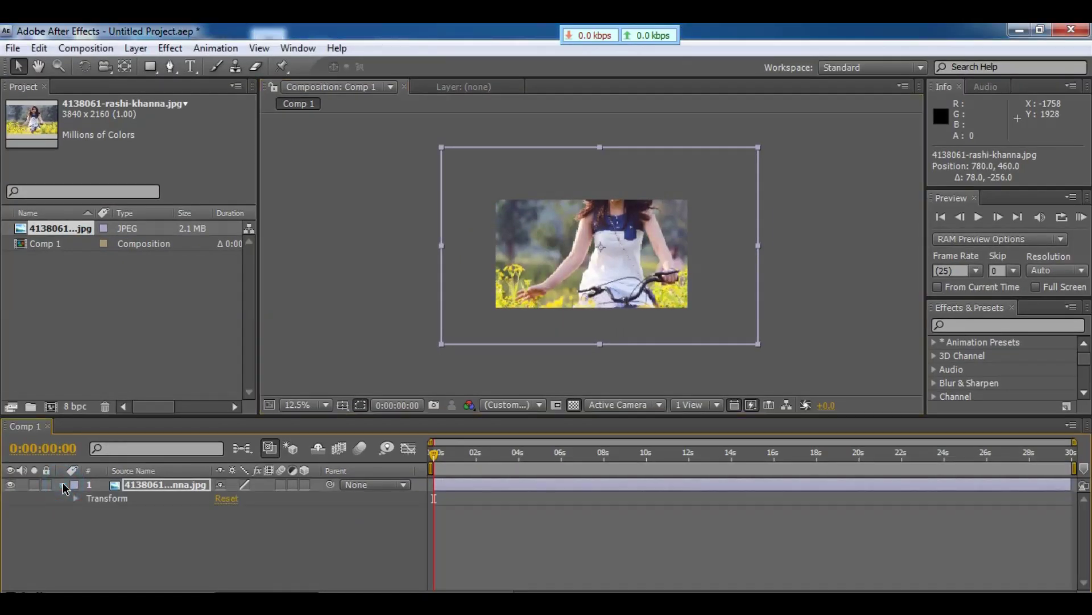
{"action": "left_click", "coordinate": [76, 499]}
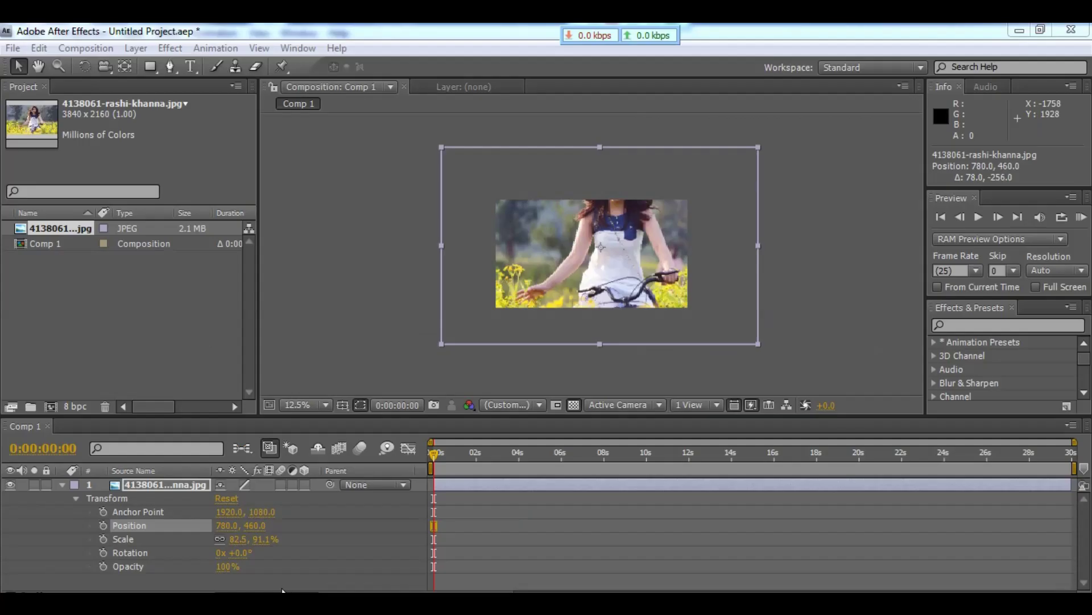
{"action": "left_click_drag", "start_coordinate": [236, 540], "coordinate": [235, 538]}
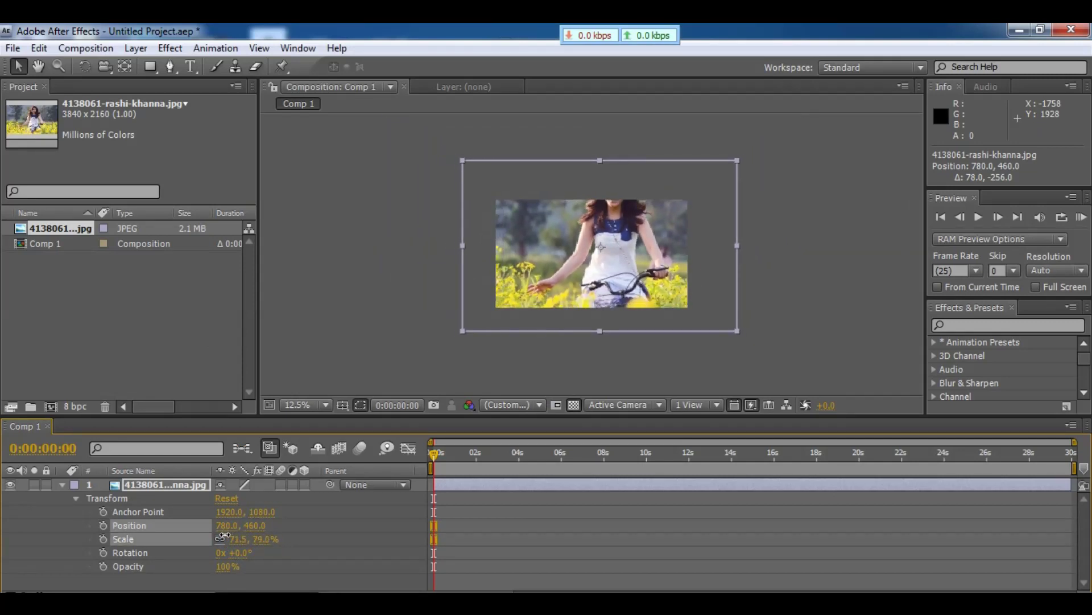
{"action": "left_click", "coordinate": [76, 499]}
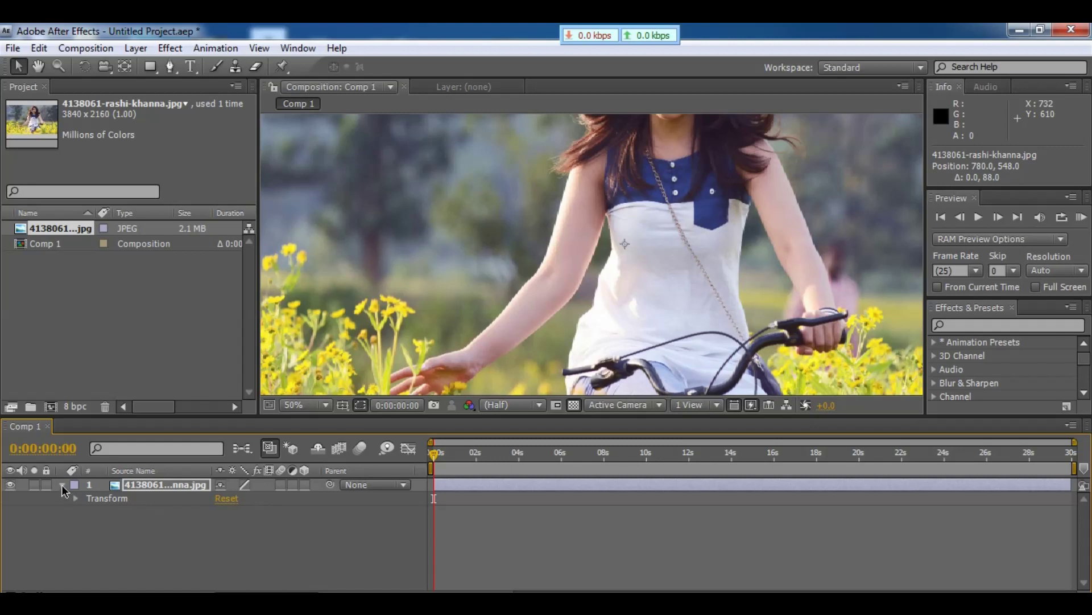
Step: Zoom the viewer to 25% and drag the photo to position 768, 672 to fill the frame
{"action": "left_click", "coordinate": [61, 484]}
{"action": "key", "text": "comma"}
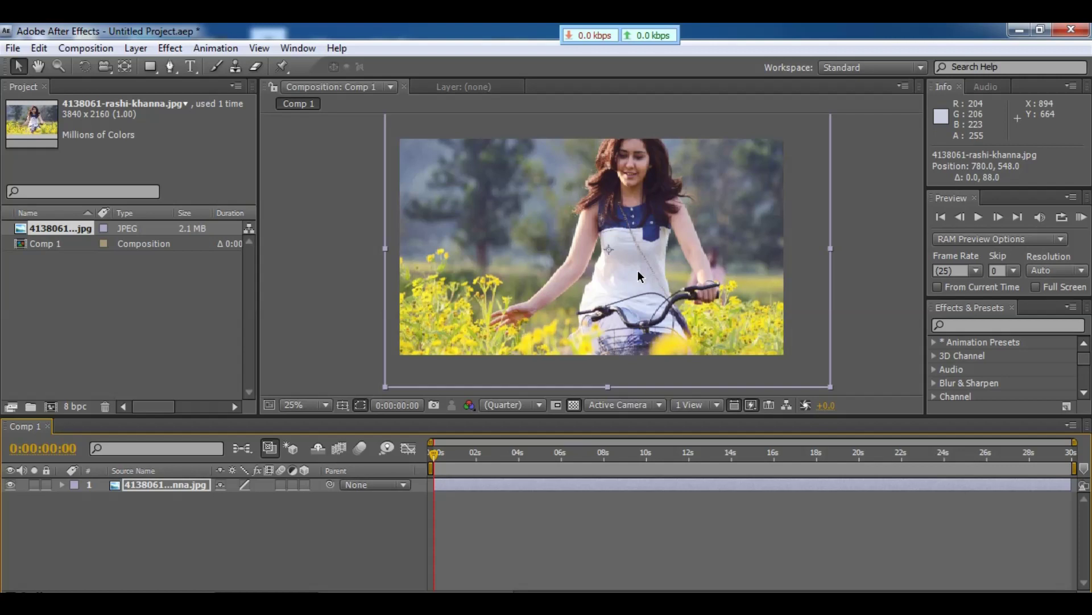
{"action": "left_click_drag", "start_coordinate": [637, 270], "coordinate": [704, 237]}
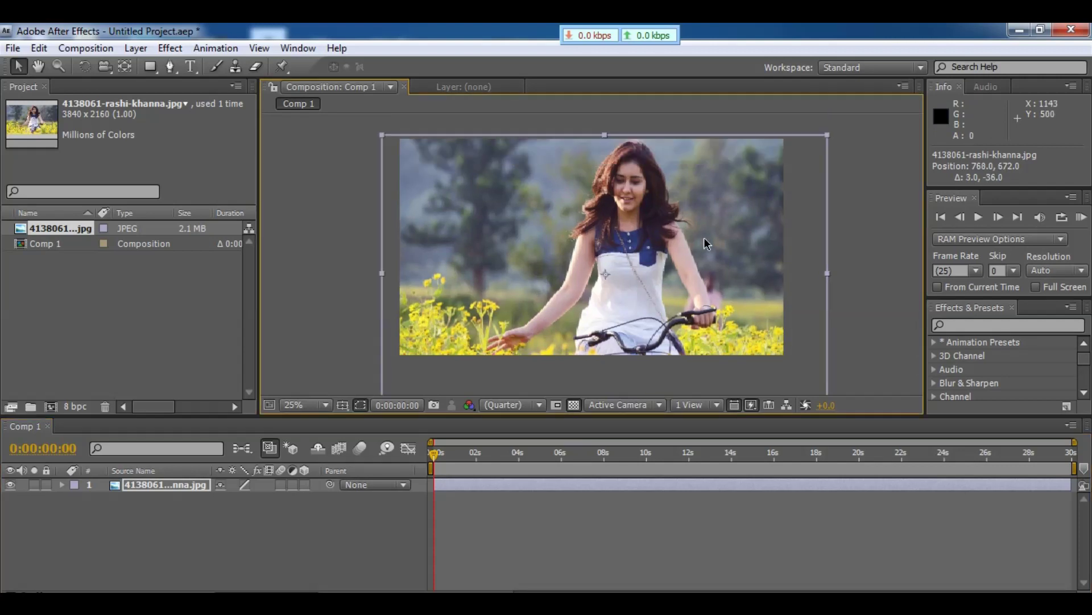